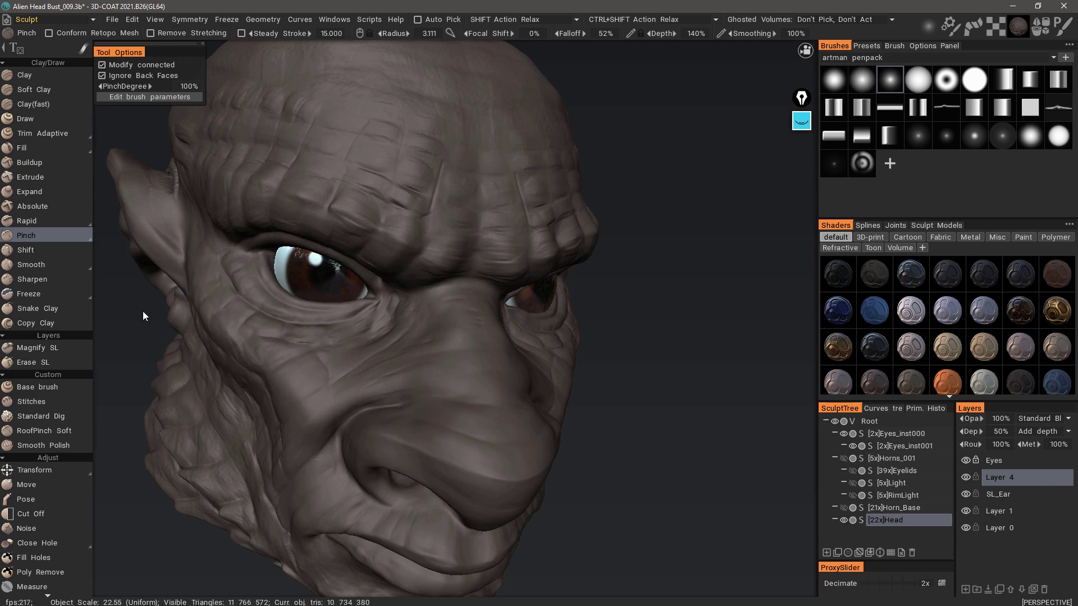
Expand the screen annotation toolbar and draw a cyan surface profile with a V-shaped notch beside the forehead.
{"action": "left_click", "coordinate": [801, 122]}
{"action": "left_click", "coordinate": [800, 304]}
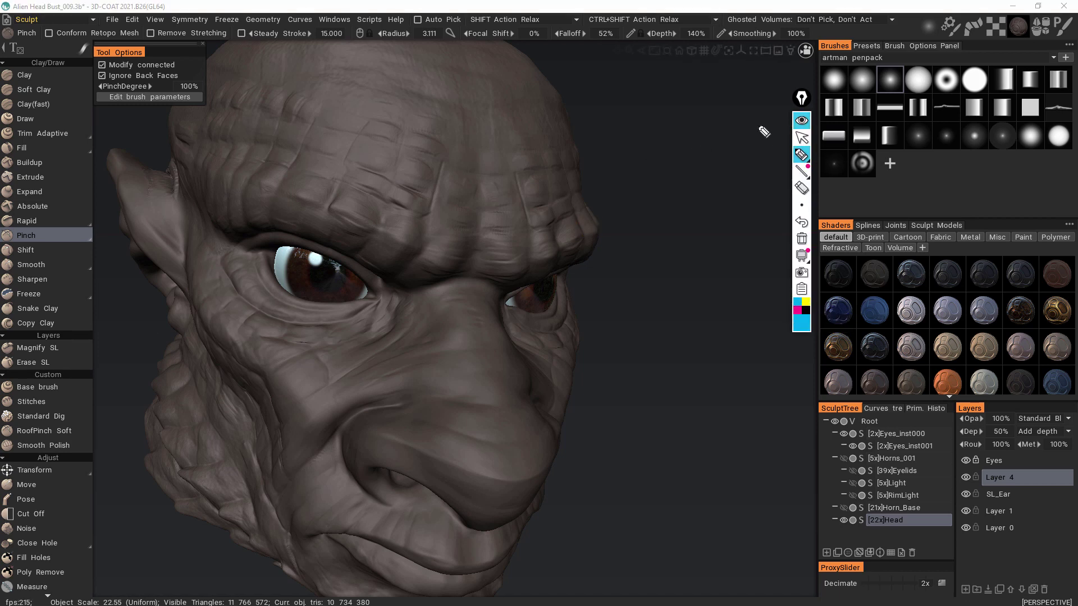
{"action": "left_click_drag", "start_coordinate": [777, 118], "coordinate": [757, 118]}
{"action": "left_click_drag", "start_coordinate": [664, 112], "coordinate": [574, 97]}
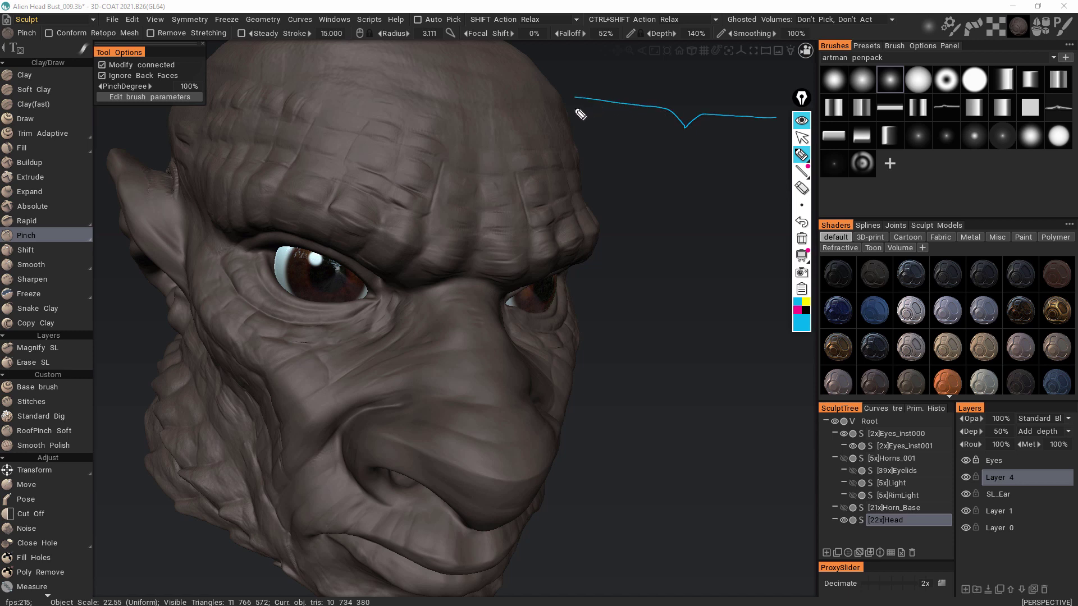
Annotate the notched profile with a yellow line above it and magenta arrows pointing inward, and return to cursor mode.
{"action": "left_click", "coordinate": [804, 303]}
{"action": "left_click_drag", "start_coordinate": [743, 105], "coordinate": [634, 89]}
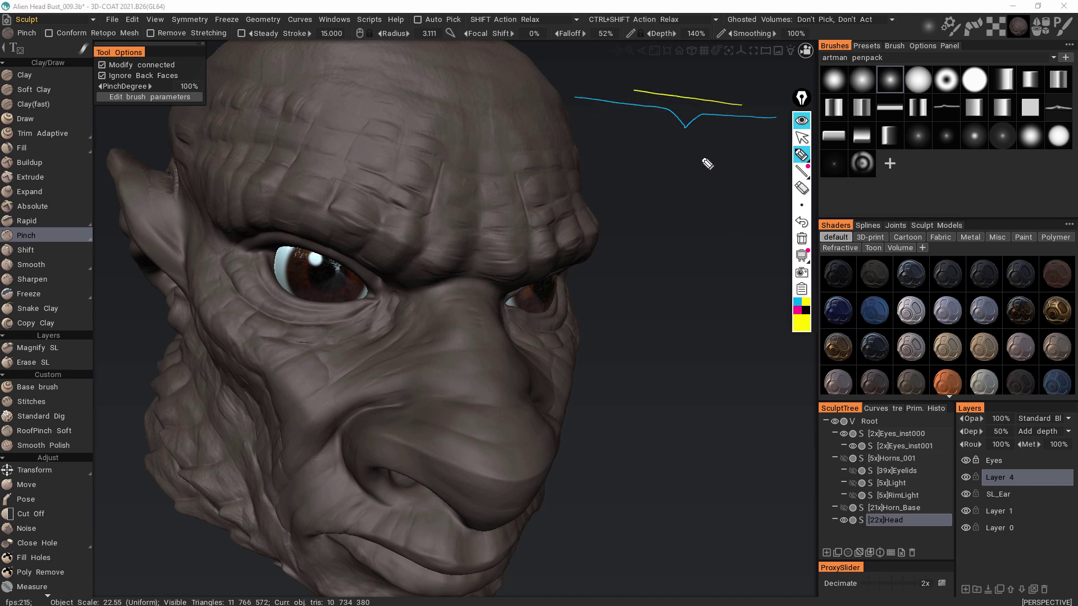
{"action": "left_click", "coordinate": [796, 311]}
{"action": "left_click", "coordinate": [802, 137]}
Set the Pinch brush radius to 8.202 and its depth to 68%.
{"action": "mouse_move", "coordinate": [444, 209]}
{"action": "right_mouse_down"}
{"action": "mouse_move", "coordinate": [448, 185]}
{"action": "mouse_move", "coordinate": [451, 226]}
{"action": "right_mouse_up"}
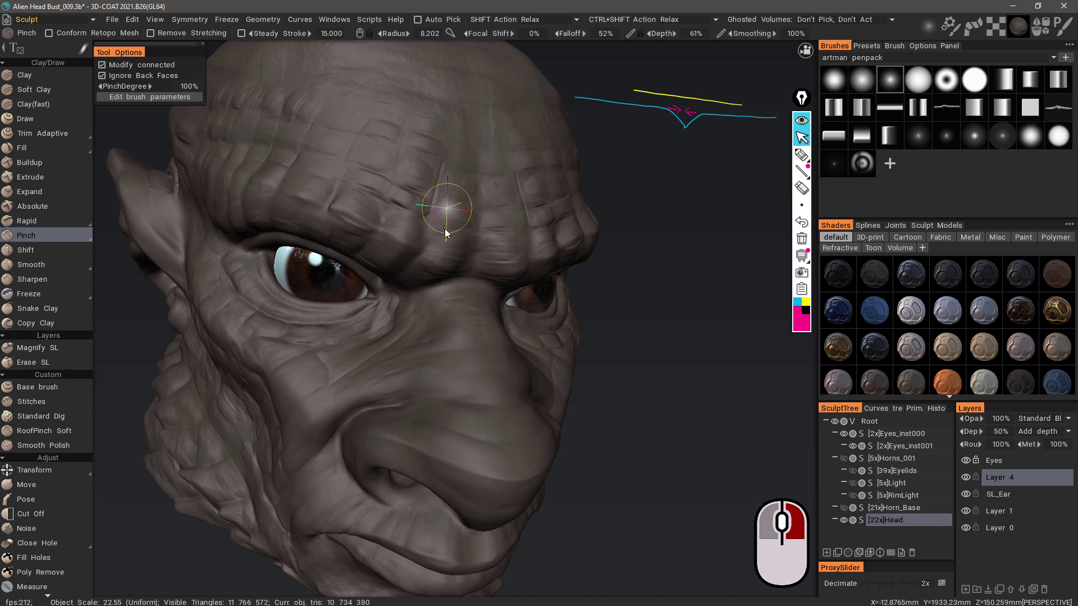
{"action": "right_click_drag", "start_coordinate": [445, 232], "coordinate": [443, 227]}
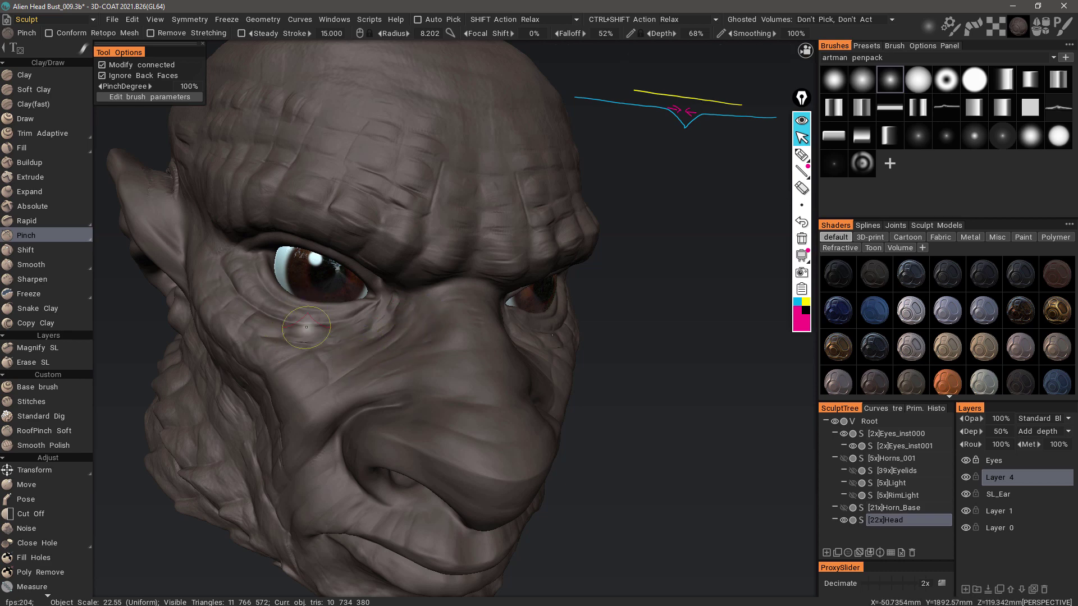
{"action": "left_click_drag", "start_coordinate": [284, 363], "coordinate": [336, 329], "text": "alt"}
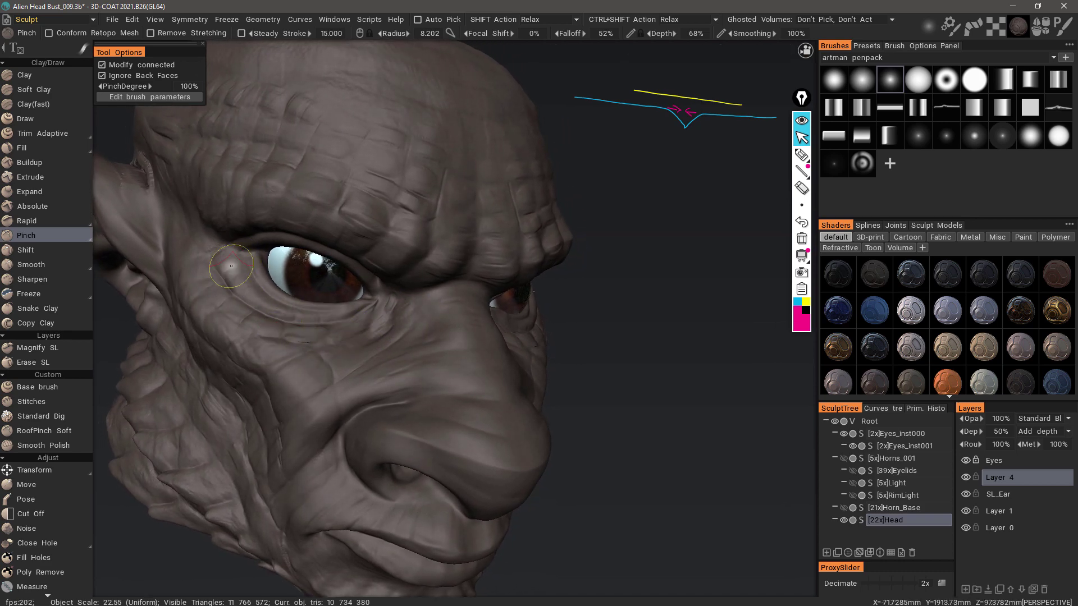
{"action": "middle_click_drag", "start_coordinate": [230, 266], "coordinate": [432, 465]}
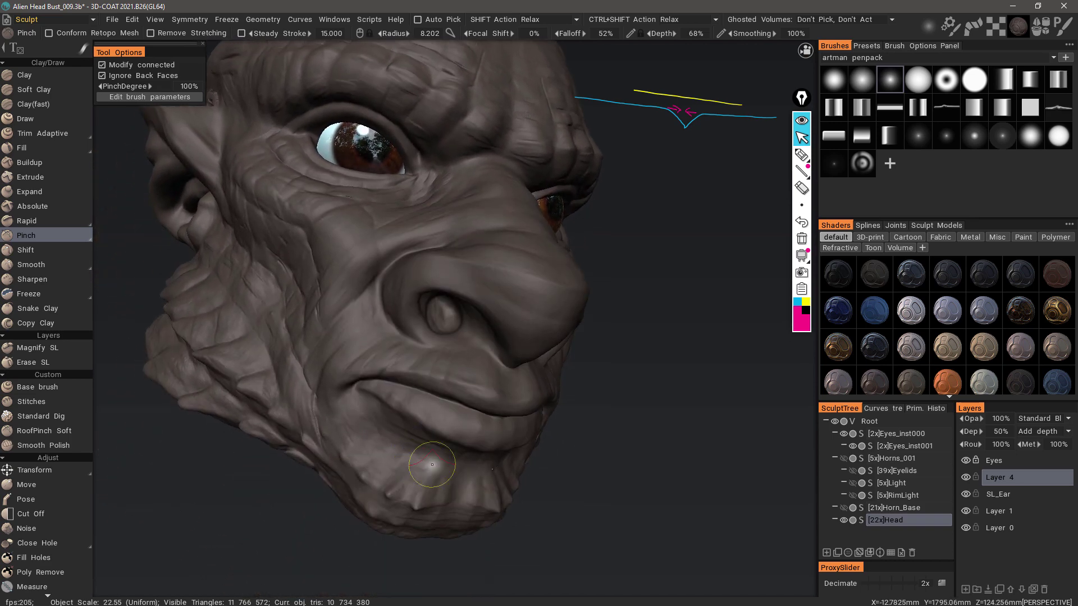
{"action": "left_click_drag", "start_coordinate": [451, 398], "coordinate": [474, 415], "text": "alt"}
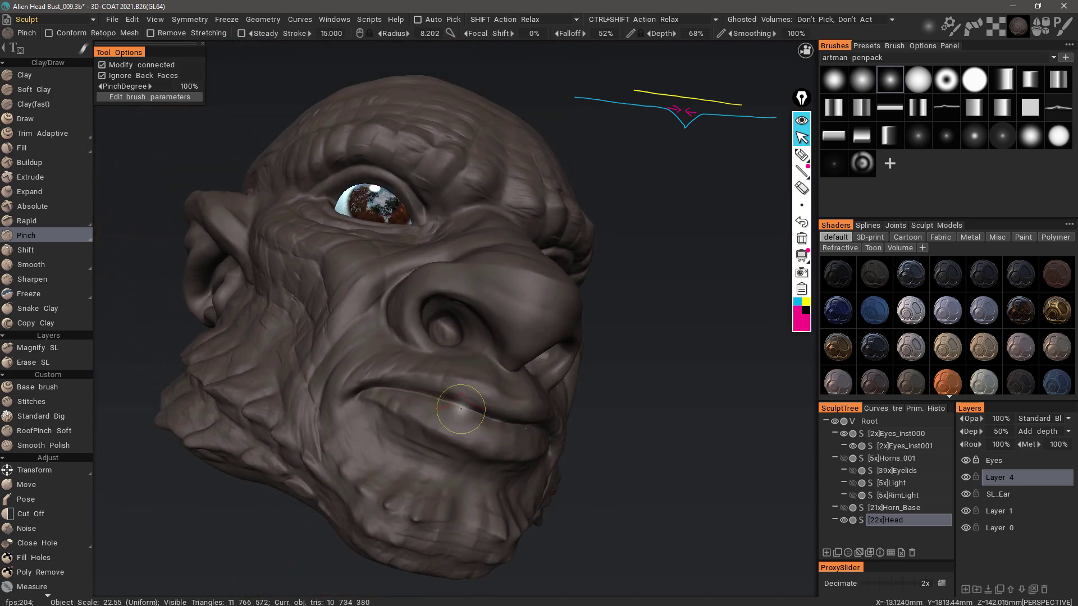
{"action": "left_click_drag", "start_coordinate": [372, 483], "coordinate": [419, 415], "text": "alt"}
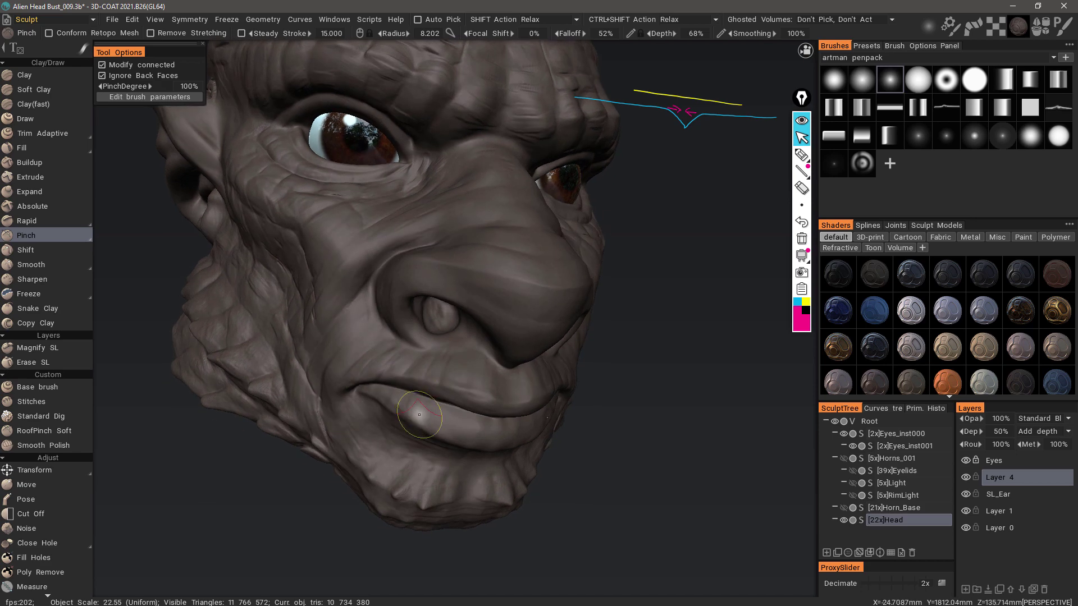
{"action": "left_click_drag", "start_coordinate": [114, 289], "coordinate": [107, 324]}
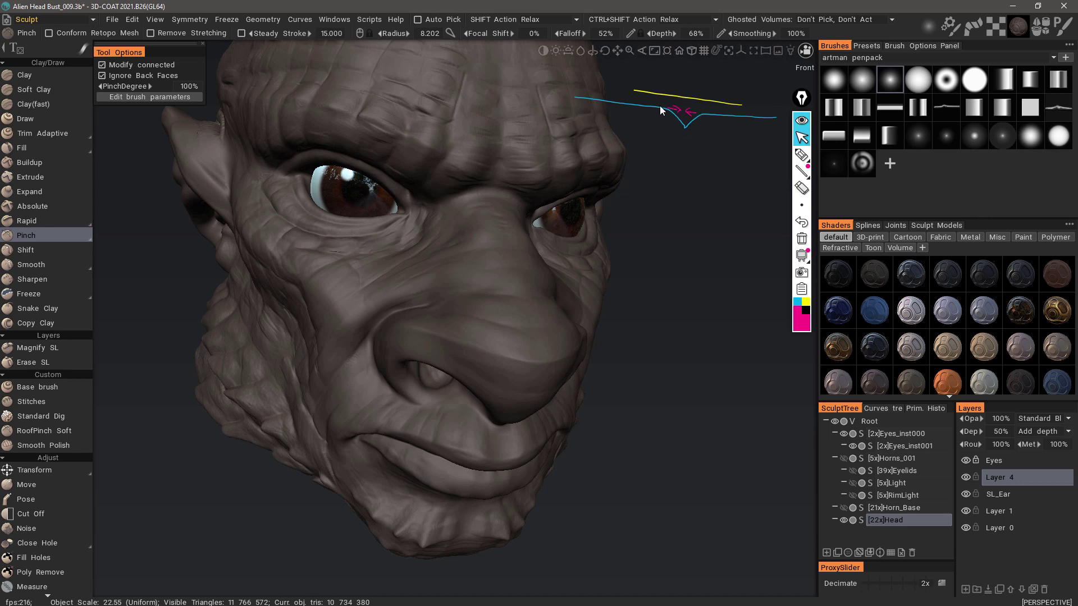
{"action": "mouse_move", "coordinate": [112, 251]}
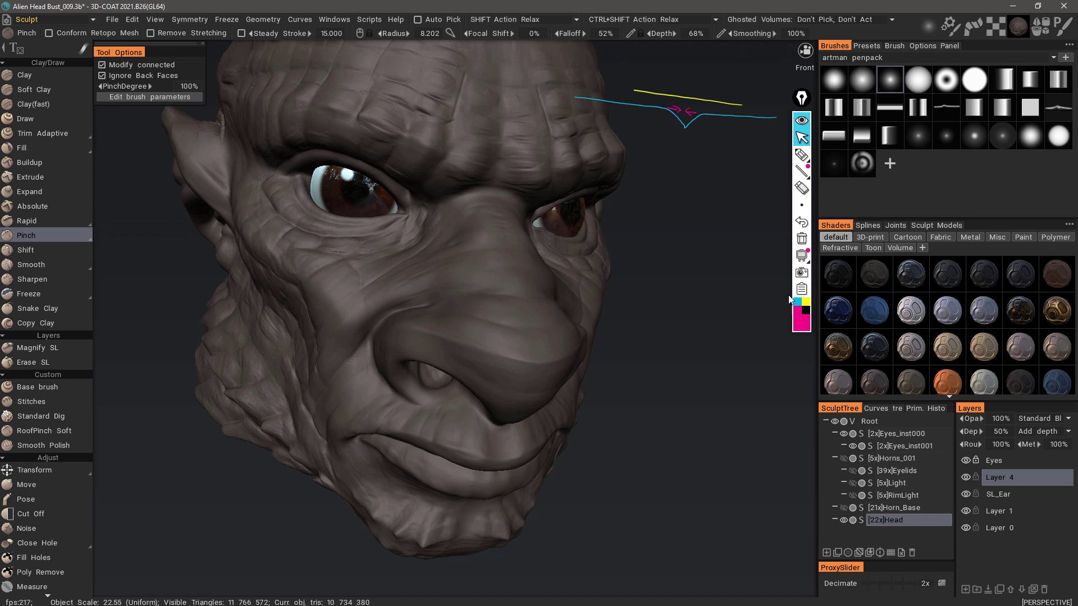
Clear all annotation drawings and collapse the screen annotation toolbar.
{"action": "left_click", "coordinate": [801, 239]}
{"action": "left_click", "coordinate": [801, 120]}
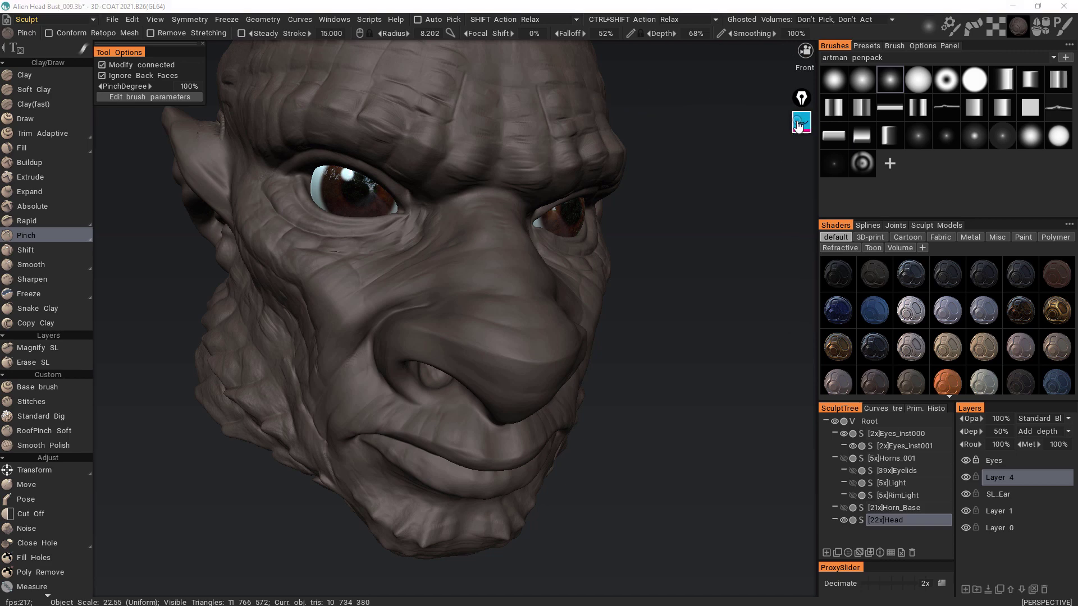
Switch to the Smart pinch brush and set its radius to 14.199.
{"action": "mouse_move", "coordinate": [423, 298]}
{"action": "left_mouse_down", "text": "alt"}
{"action": "mouse_move", "coordinate": [481, 312]}
{"action": "mouse_move", "coordinate": [452, 288]}
{"action": "mouse_move", "coordinate": [402, 334]}
{"action": "mouse_move", "coordinate": [392, 373]}
{"action": "mouse_move", "coordinate": [445, 366]}
{"action": "left_mouse_up", "text": "alt"}
{"action": "middle_click_drag", "start_coordinate": [445, 365], "coordinate": [412, 303], "text": "alt"}
{"action": "left_click", "coordinate": [89, 238]}
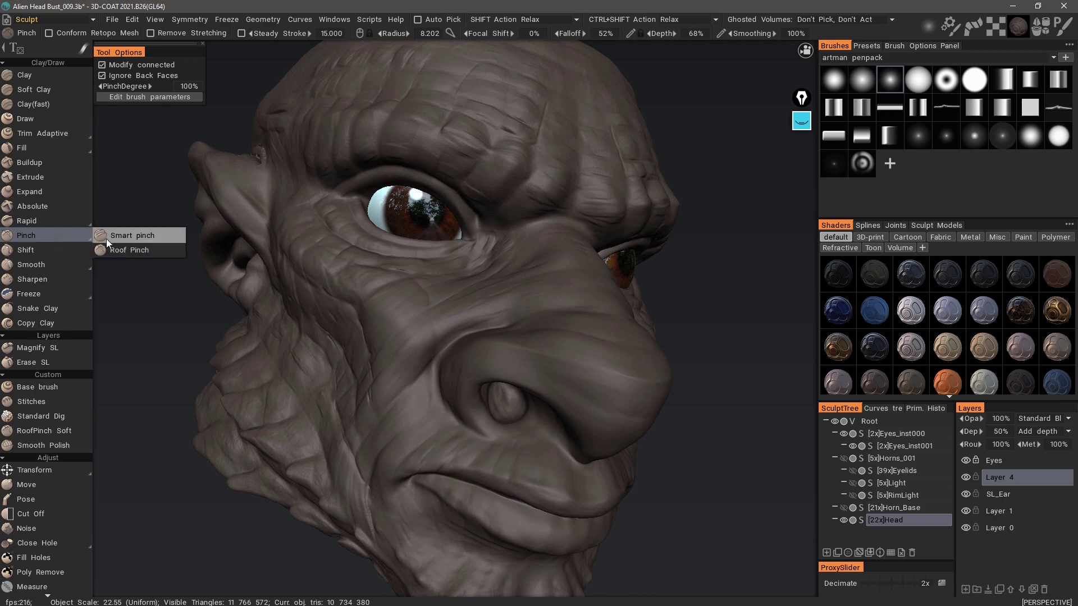
{"action": "left_click", "coordinate": [123, 236]}
{"action": "right_click_drag", "start_coordinate": [355, 191], "coordinate": [547, 181]}
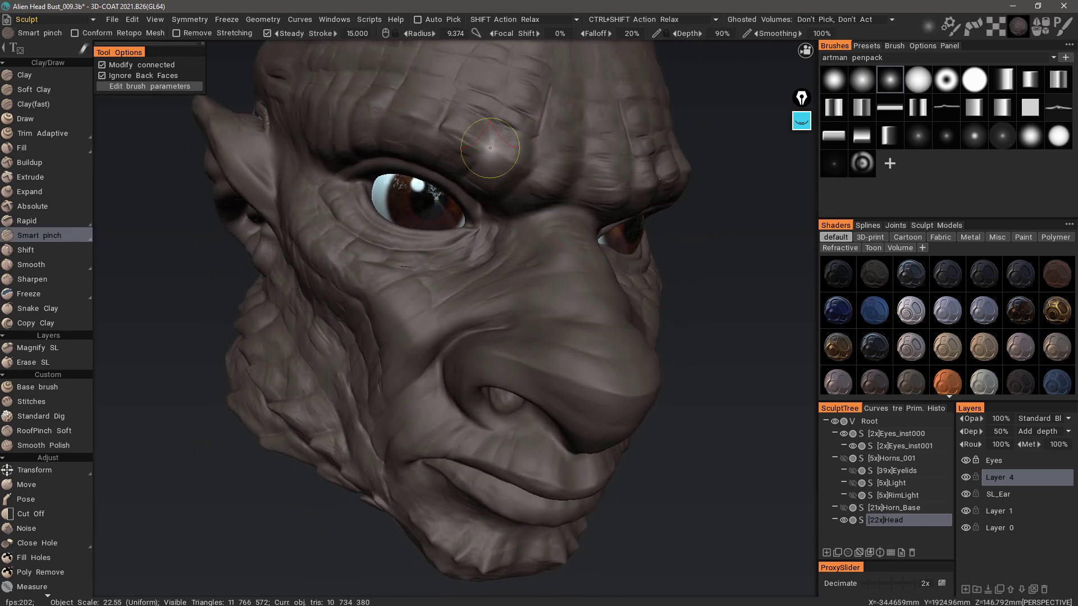
{"action": "left_click_drag", "start_coordinate": [307, 118], "coordinate": [313, 117], "text": "alt"}
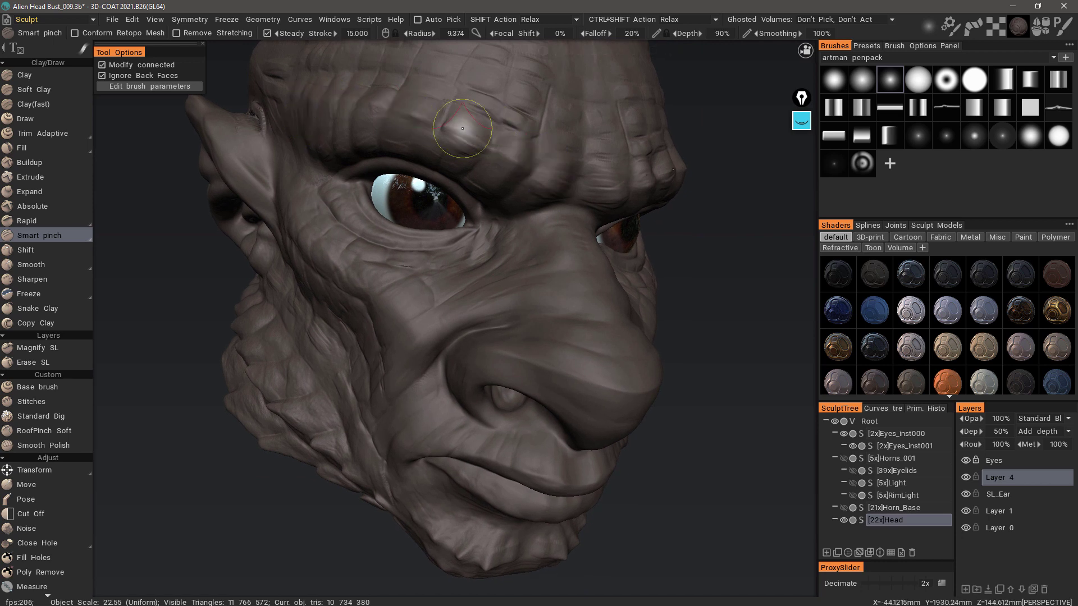
{"action": "left_click_drag", "start_coordinate": [543, 169], "coordinate": [526, 172], "text": "alt"}
{"action": "right_click_drag", "start_coordinate": [526, 172], "coordinate": [543, 181]}
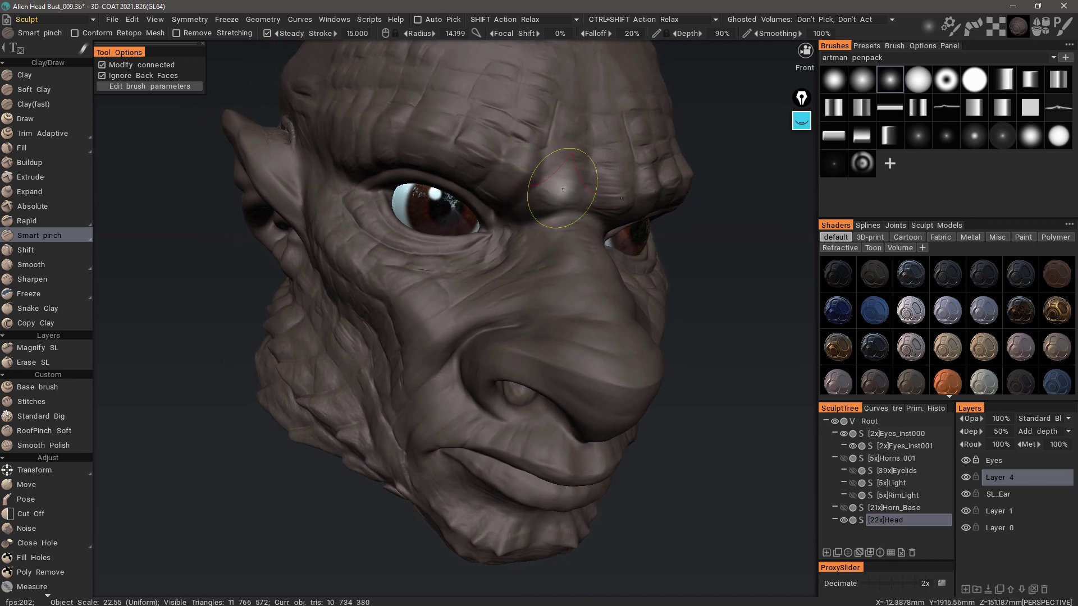
Try sharpening the brow ridge with Smart pinch strokes, and undo them.
{"action": "mouse_move", "coordinate": [560, 188]}
{"action": "left_mouse_down"}
{"action": "mouse_move", "coordinate": [475, 147]}
{"action": "mouse_move", "coordinate": [346, 121]}
{"action": "mouse_move", "coordinate": [460, 143]}
{"action": "mouse_move", "coordinate": [555, 188]}
{"action": "mouse_move", "coordinate": [466, 144]}
{"action": "mouse_move", "coordinate": [385, 122]}
{"action": "mouse_move", "coordinate": [360, 120]}
{"action": "mouse_move", "coordinate": [337, 139]}
{"action": "left_mouse_up"}
{"action": "mouse_move", "coordinate": [396, 112]}
{"action": "left_mouse_down", "text": "alt"}
{"action": "mouse_move", "coordinate": [540, 194]}
{"action": "mouse_move", "coordinate": [510, 192]}
{"action": "left_mouse_up", "text": "alt"}
{"action": "left_click_drag", "start_coordinate": [387, 135], "coordinate": [450, 169], "text": "alt"}
{"action": "mouse_move", "coordinate": [449, 169]}
{"action": "middle_mouse_down"}
{"action": "mouse_move", "coordinate": [215, 269]}
{"action": "mouse_move", "coordinate": [204, 342]}
{"action": "middle_mouse_up"}
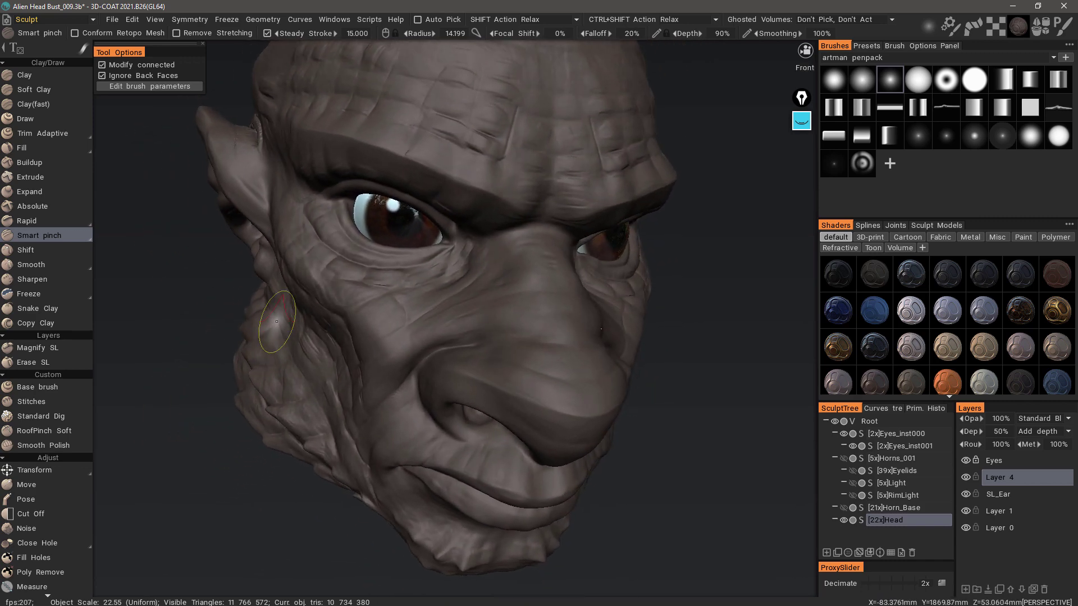
{"action": "key", "text": "ctrl+z"}
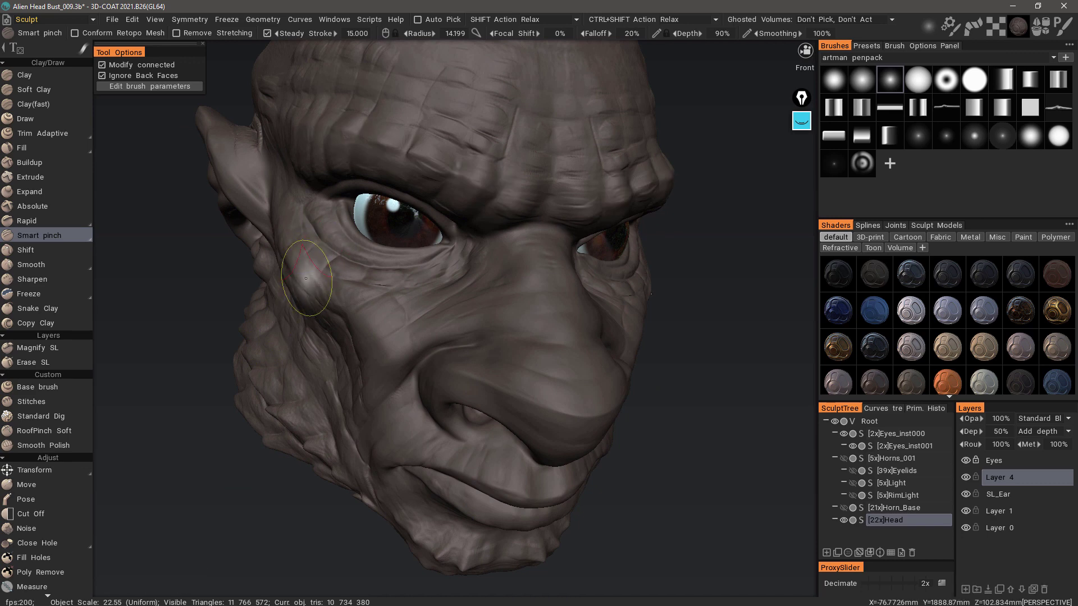
{"action": "key", "text": "ctrl+z"}
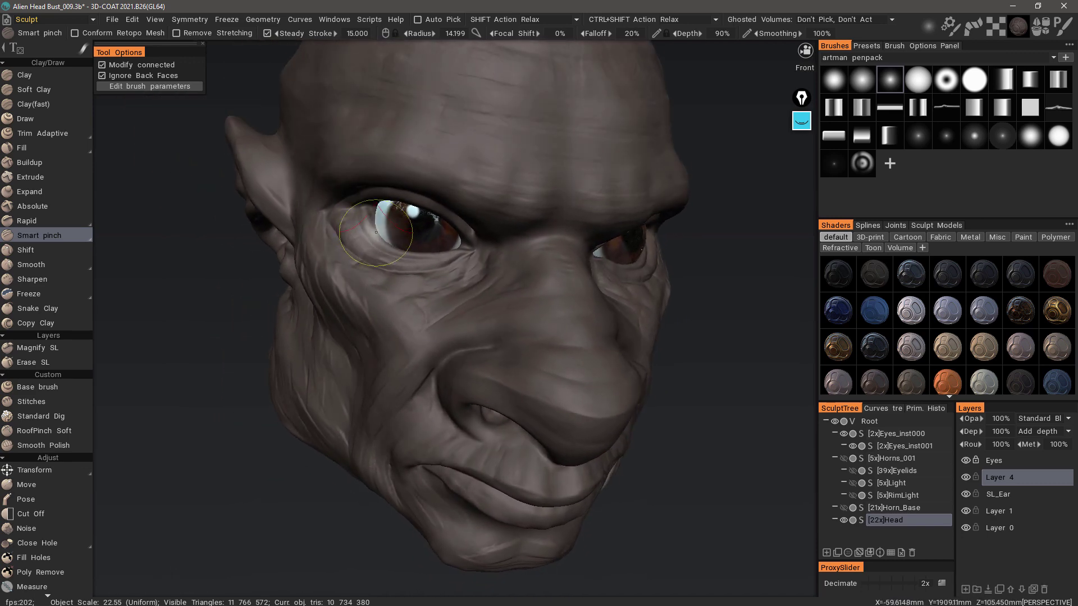
Set Layer 4's depth to 25%.
{"action": "left_click", "coordinate": [999, 432]}
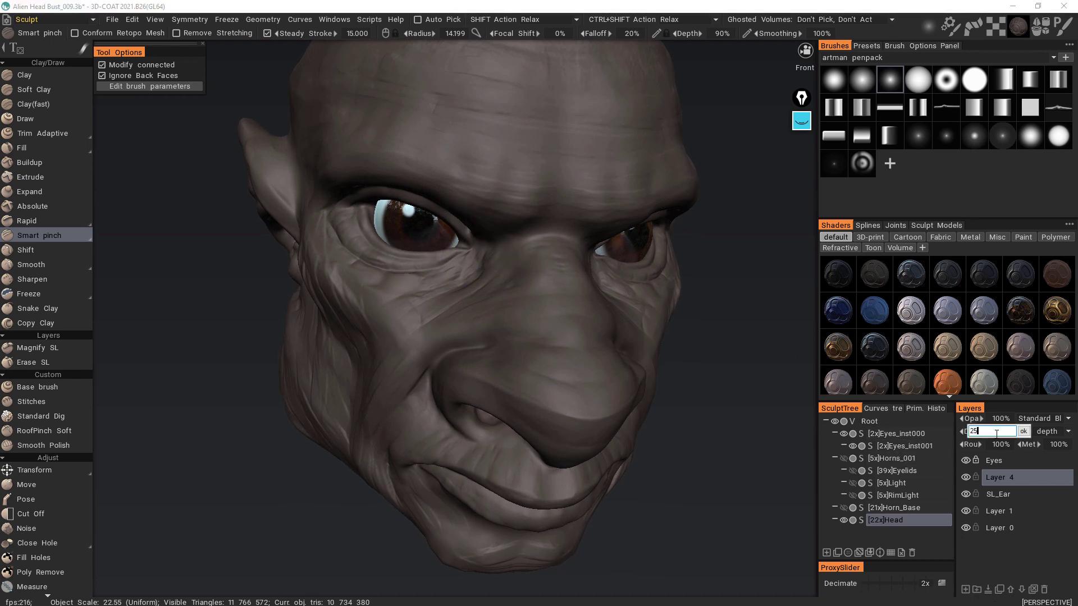
{"action": "key", "text": "Return"}
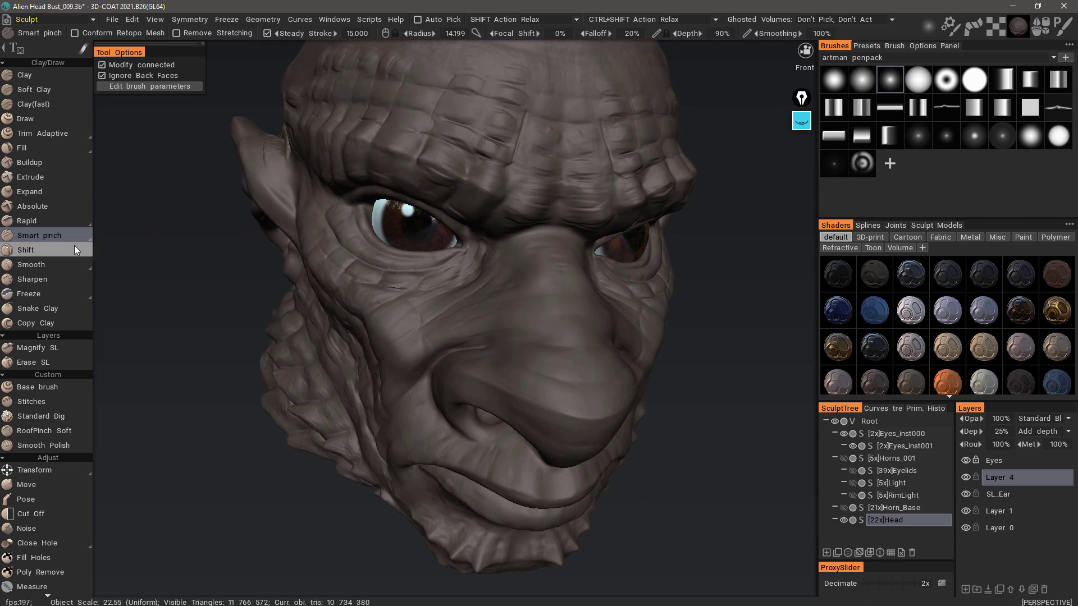
Switch to the Roof Pinch brush for sculpting the head.
{"action": "mouse_move", "coordinate": [90, 238]}
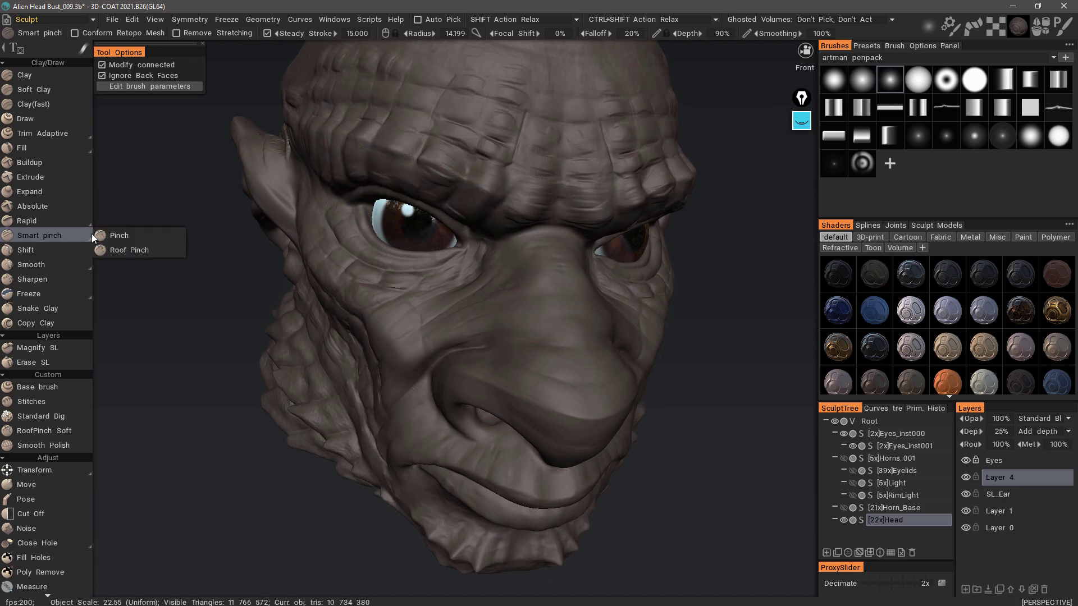
{"action": "left_click", "coordinate": [120, 250]}
{"action": "left_click_drag", "start_coordinate": [447, 164], "coordinate": [432, 171], "text": "alt"}
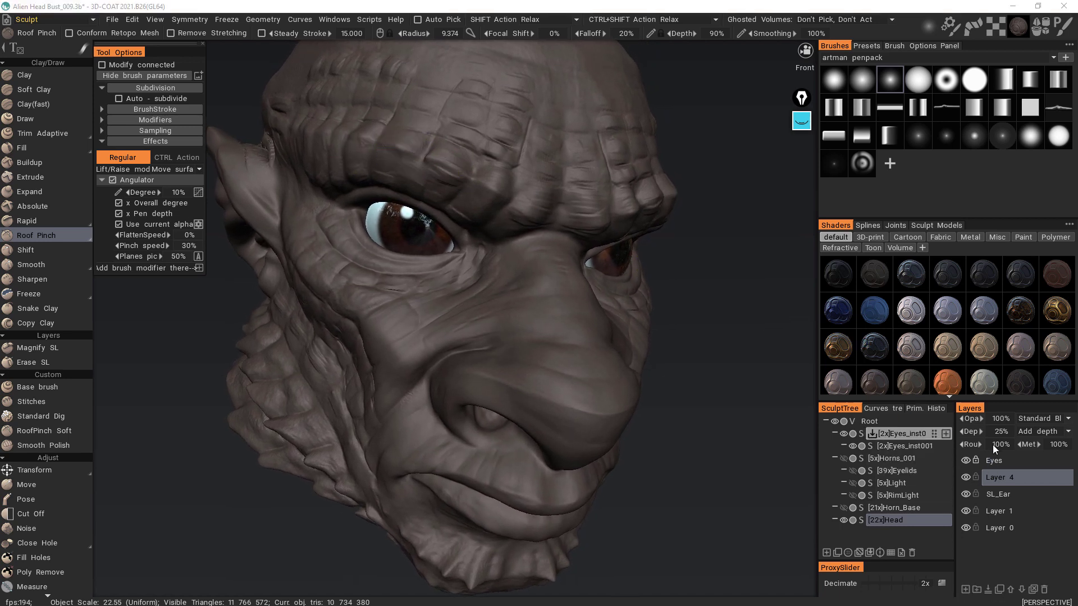
Set Layer 4's depth to 10% and the Roof Pinch brush radius to 12.183.
{"action": "left_click", "coordinate": [998, 431]}
{"action": "type", "text": "1"}
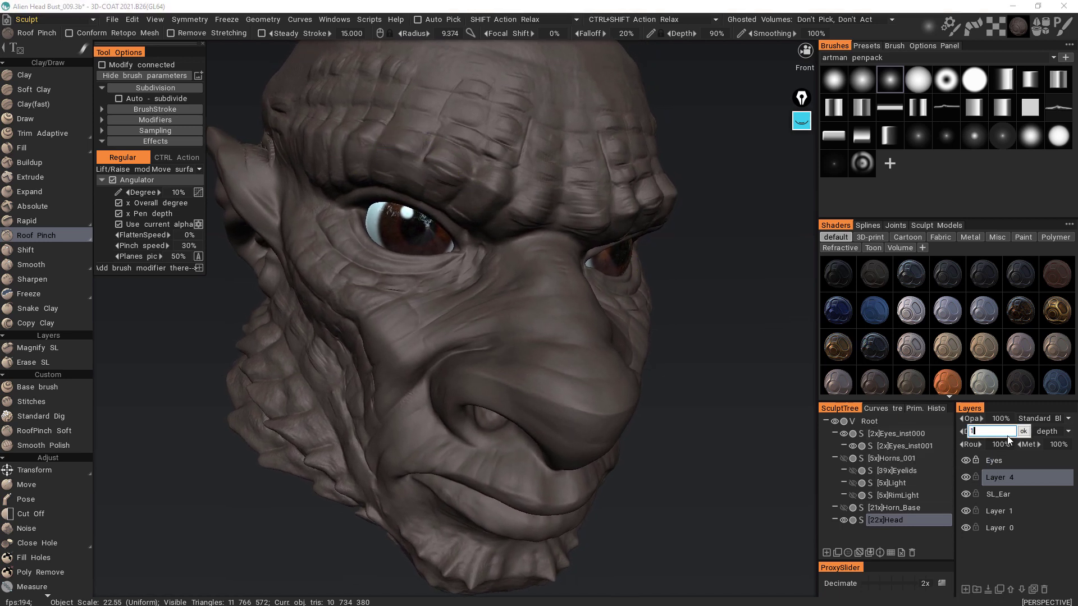
{"action": "type", "text": "00"}
{"action": "key", "text": "Return"}
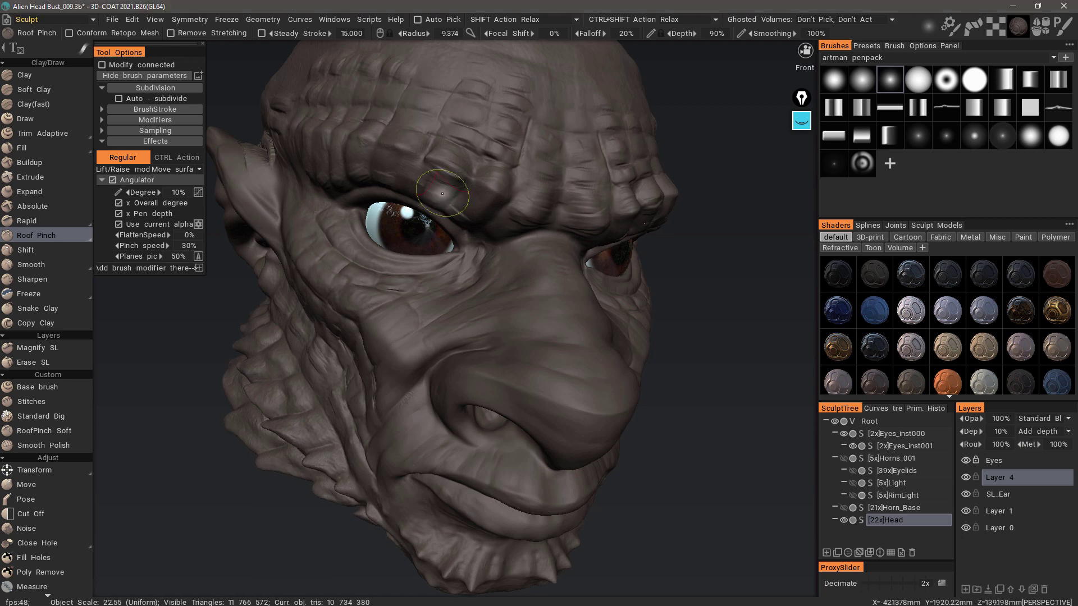
{"action": "mouse_move", "coordinate": [455, 171]}
{"action": "left_mouse_down", "text": "alt"}
{"action": "mouse_move", "coordinate": [460, 181]}
{"action": "mouse_move", "coordinate": [467, 159]}
{"action": "left_mouse_up", "text": "alt"}
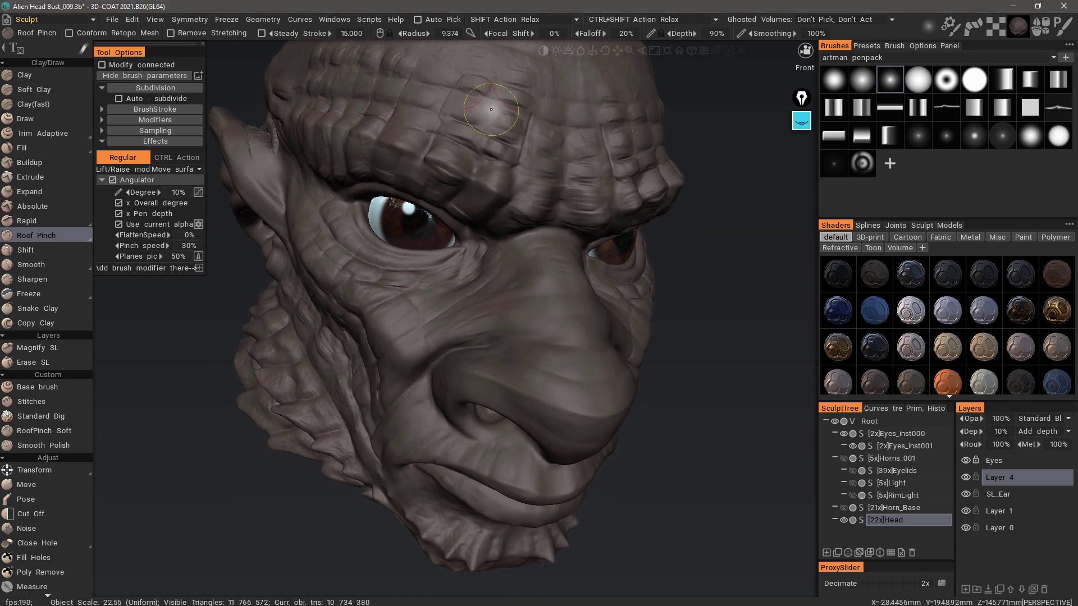
{"action": "mouse_move", "coordinate": [55, 232]}
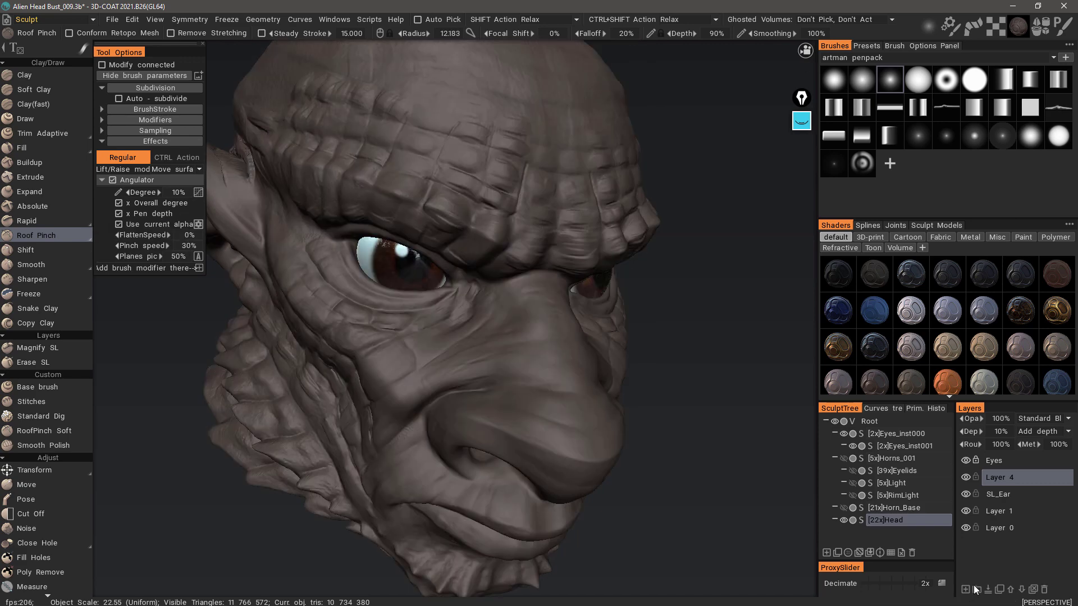
Add a new sculpt layer directly above Layer 4 for the brow strokes.
{"action": "left_click", "coordinate": [967, 591]}
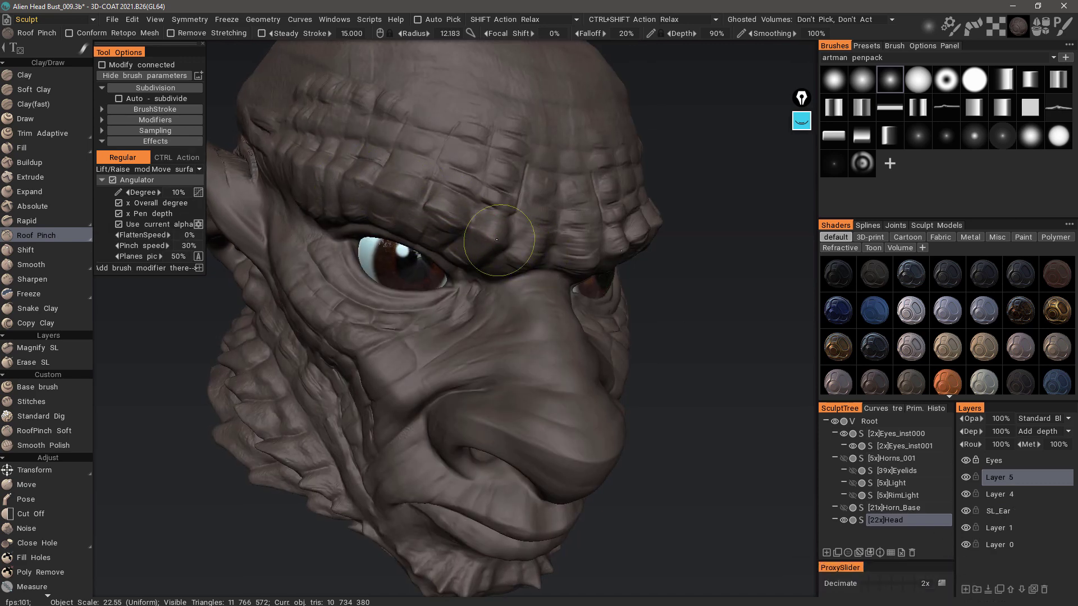
{"action": "right_click_drag", "start_coordinate": [335, 176], "coordinate": [370, 193], "text": "alt"}
{"action": "left_click_drag", "start_coordinate": [370, 193], "coordinate": [343, 170], "text": "alt"}
{"action": "middle_click_drag", "start_coordinate": [387, 163], "coordinate": [387, 181], "text": "alt"}
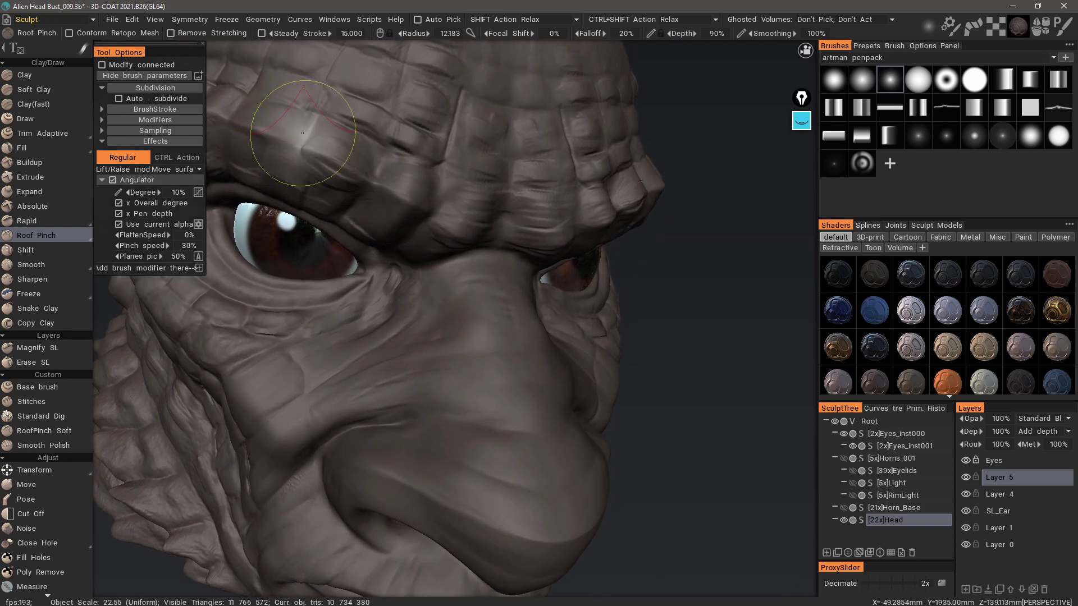
{"action": "left_click_drag", "start_coordinate": [337, 169], "coordinate": [359, 154], "text": "alt"}
Set the Roof Pinch depth to 170% for strokes on the brow, and undo the strokes together with the new layer.
{"action": "right_click_drag", "start_coordinate": [359, 155], "coordinate": [384, 168], "text": "alt"}
{"action": "mouse_move", "coordinate": [517, 201]}
{"action": "left_mouse_down"}
{"action": "mouse_move", "coordinate": [299, 121]}
{"action": "mouse_move", "coordinate": [492, 192]}
{"action": "left_mouse_up"}
{"action": "mouse_move", "coordinate": [365, 147]}
{"action": "left_mouse_down", "text": "alt"}
{"action": "mouse_move", "coordinate": [349, 194]}
{"action": "mouse_move", "coordinate": [370, 209]}
{"action": "mouse_move", "coordinate": [362, 160]}
{"action": "left_mouse_up", "text": "alt"}
{"action": "left_click_drag", "start_coordinate": [315, 135], "coordinate": [364, 193], "text": "alt"}
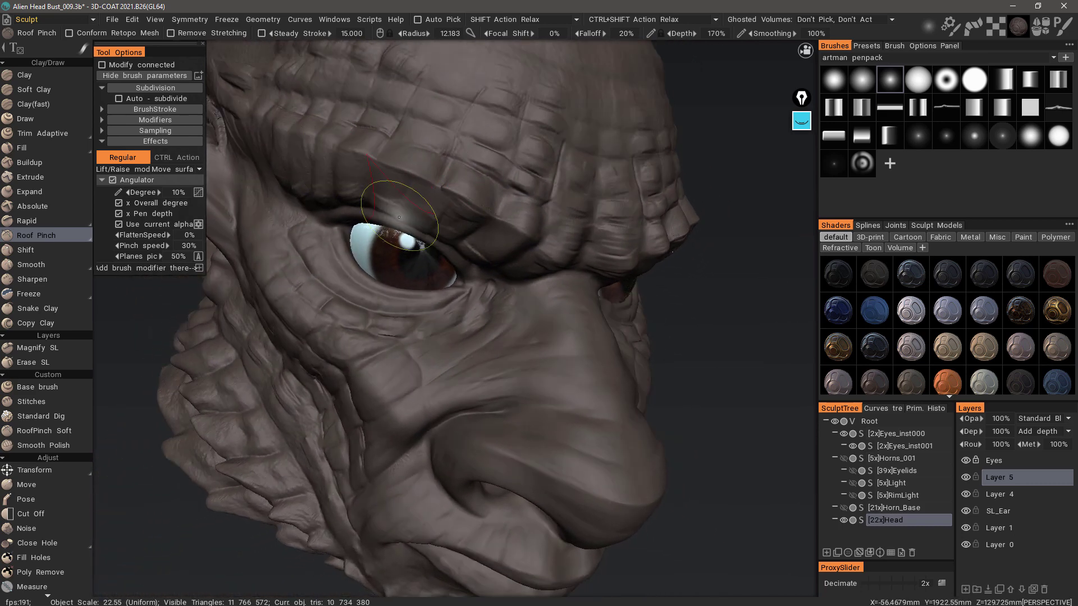
{"action": "key", "text": "ctrl+z"}
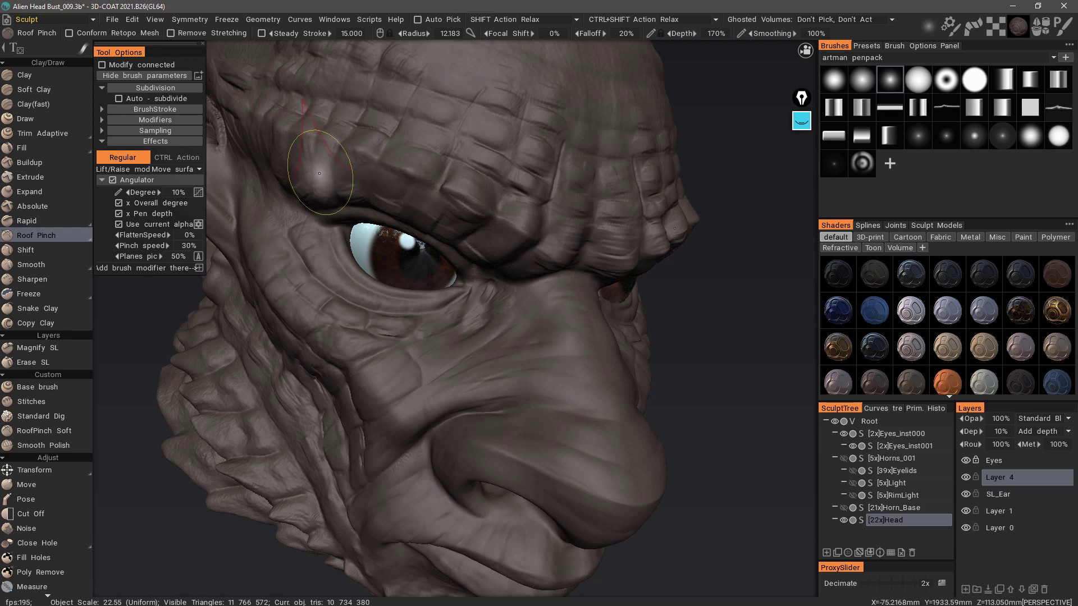
Sharpen the brow ridge above the eye with Roof Pinch strokes on Layer 4.
{"action": "left_click_drag", "start_coordinate": [318, 173], "coordinate": [387, 181], "text": "alt"}
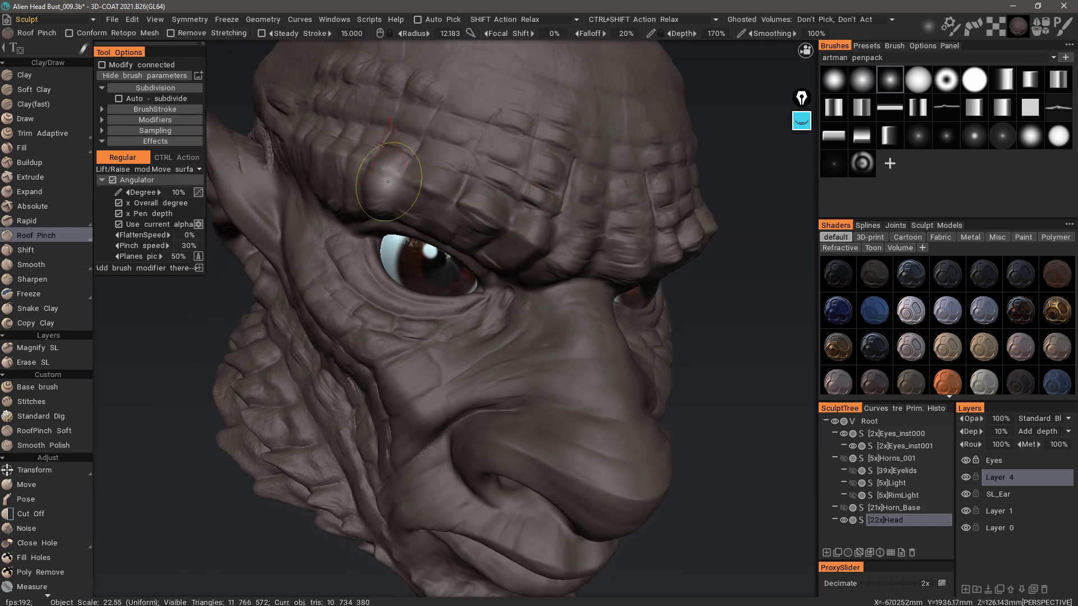
{"action": "left_click_drag", "start_coordinate": [553, 250], "coordinate": [543, 239], "text": "alt"}
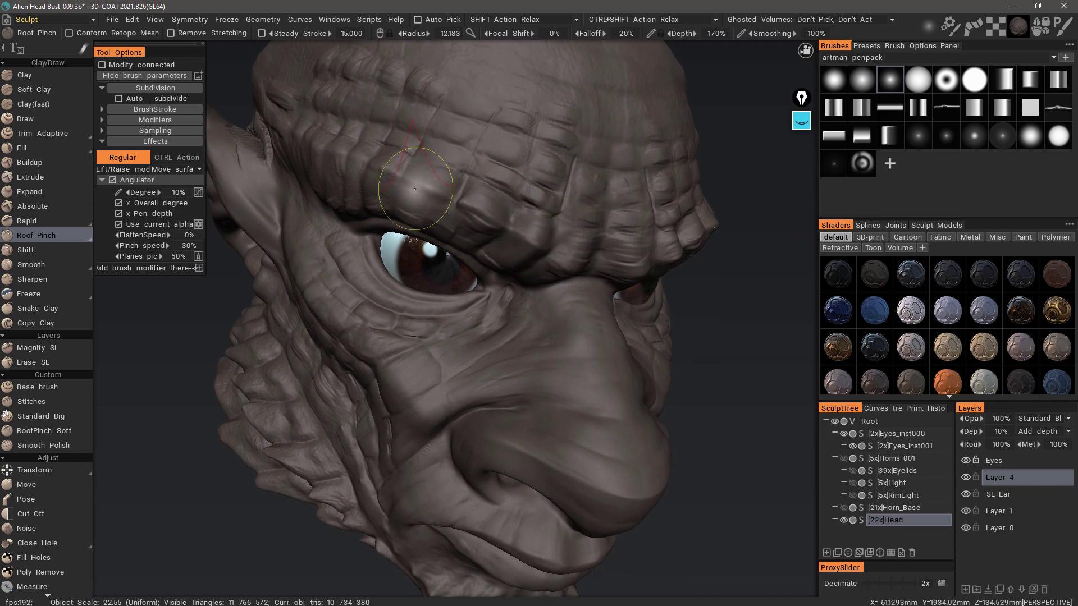
{"action": "left_click_drag", "start_coordinate": [365, 173], "coordinate": [368, 163], "text": "alt"}
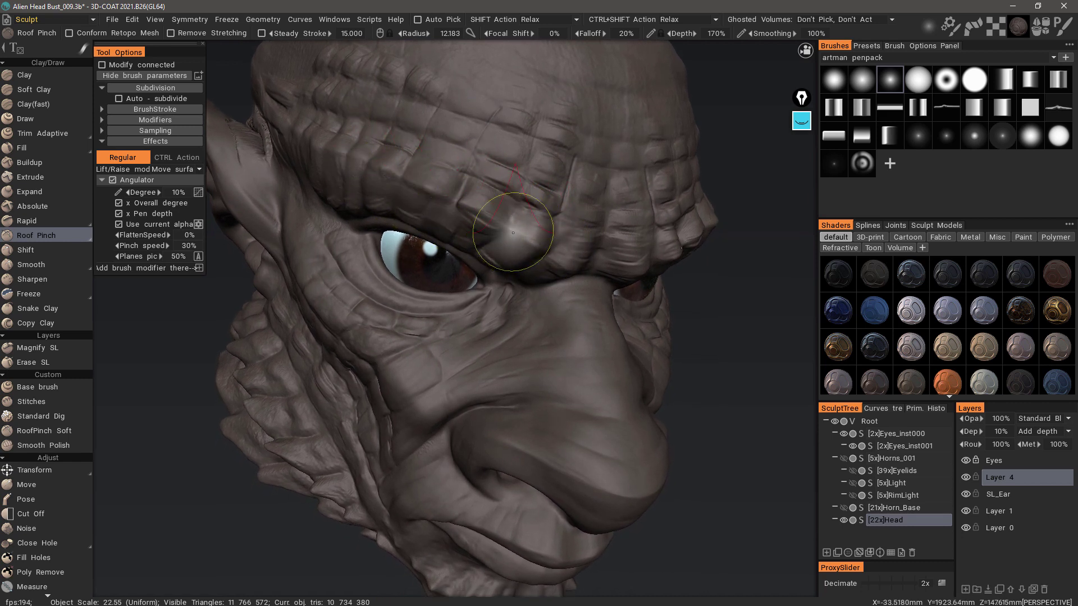
{"action": "left_click_drag", "start_coordinate": [520, 232], "coordinate": [393, 178], "text": "alt"}
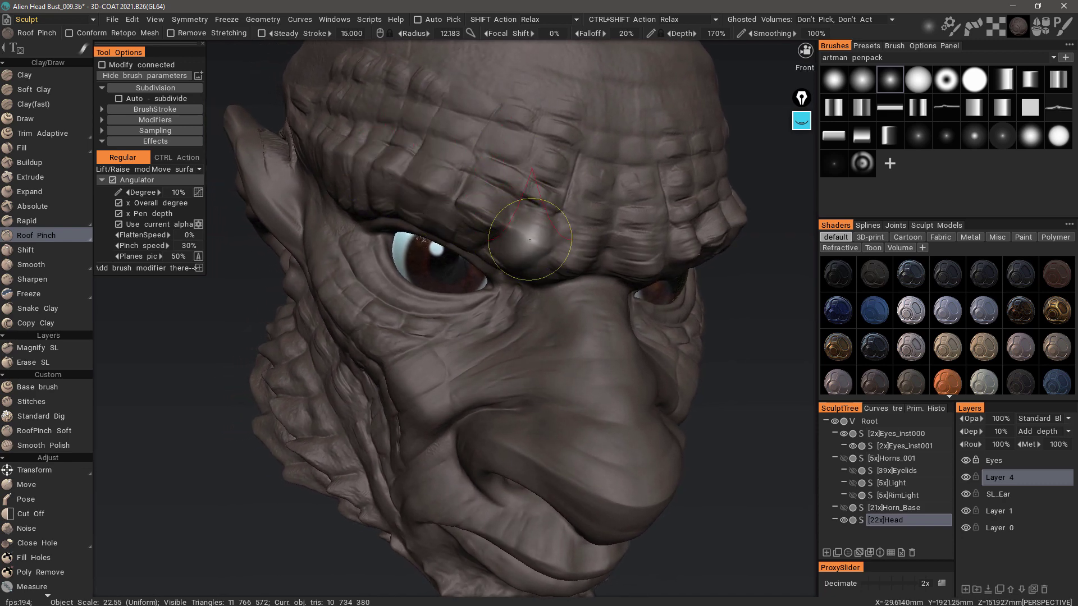
Continue the Roof Pinch strokes along the inner brow ridge towards the bridge of the nose.
{"action": "left_click_drag", "start_coordinate": [530, 241], "coordinate": [522, 232]}
{"action": "mouse_move", "coordinate": [460, 199]}
{"action": "left_mouse_down"}
{"action": "mouse_move", "coordinate": [413, 176]}
{"action": "mouse_move", "coordinate": [546, 244]}
{"action": "left_mouse_up"}
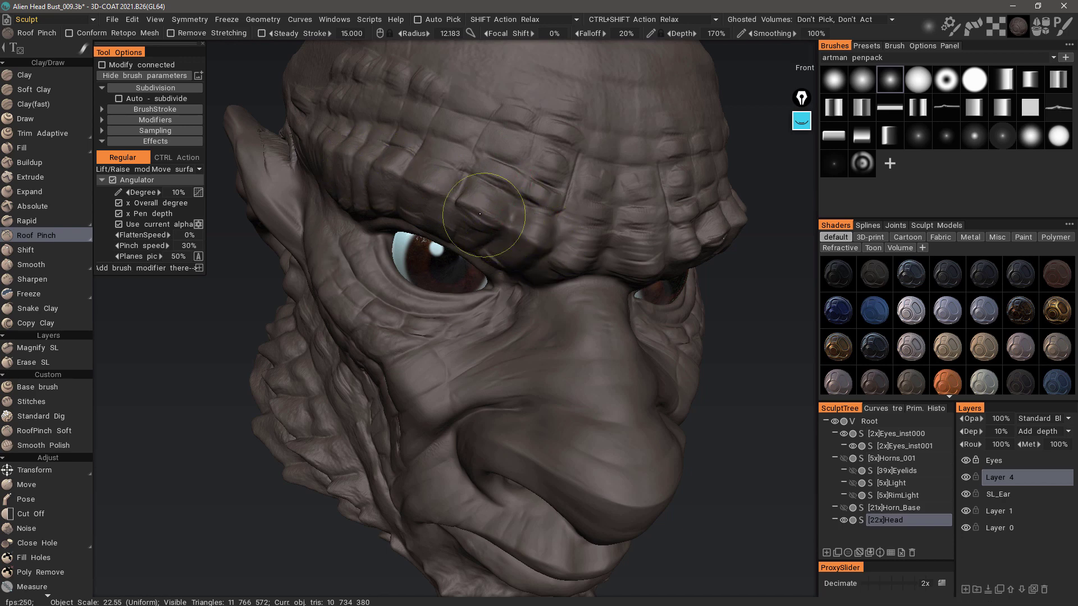
Set the Roof Pinch radius to 7.738 and stroke along the mouth line where the lips meet.
{"action": "left_click_drag", "start_coordinate": [430, 190], "coordinate": [428, 132], "text": "alt"}
{"action": "middle_click_drag", "start_coordinate": [418, 332], "coordinate": [435, 153], "text": "alt"}
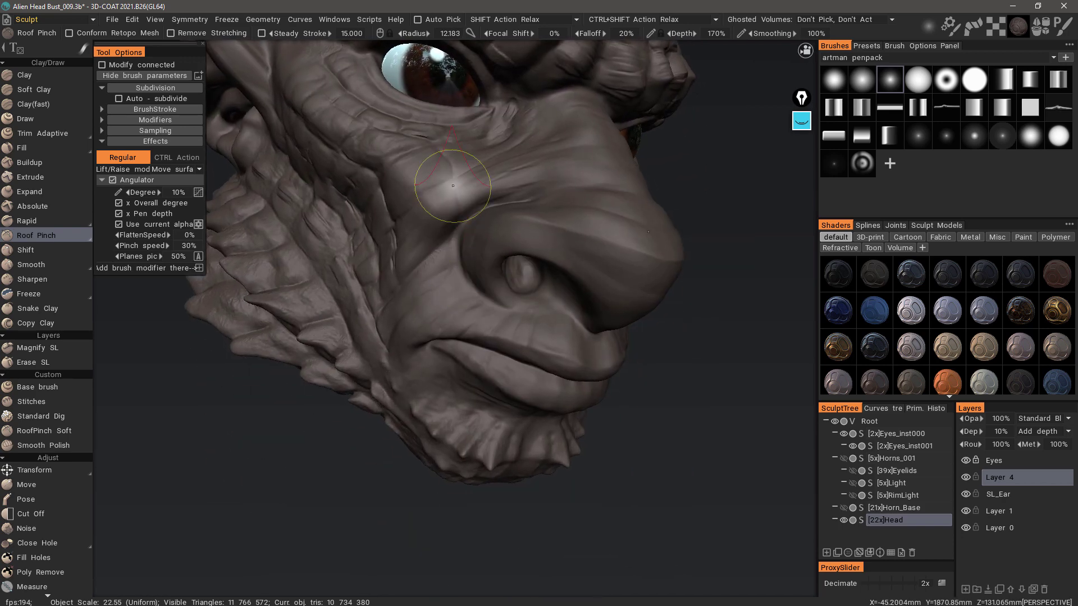
{"action": "left_click_drag", "start_coordinate": [497, 371], "coordinate": [483, 332], "text": "alt"}
{"action": "right_click_drag", "start_coordinate": [483, 331], "coordinate": [515, 395], "text": "alt"}
{"action": "mouse_move", "coordinate": [522, 389]}
{"action": "left_mouse_down", "text": "alt"}
{"action": "mouse_move", "coordinate": [485, 356]}
{"action": "mouse_move", "coordinate": [503, 359]}
{"action": "left_mouse_up", "text": "alt"}
{"action": "right_click_drag", "start_coordinate": [526, 375], "coordinate": [555, 403]}
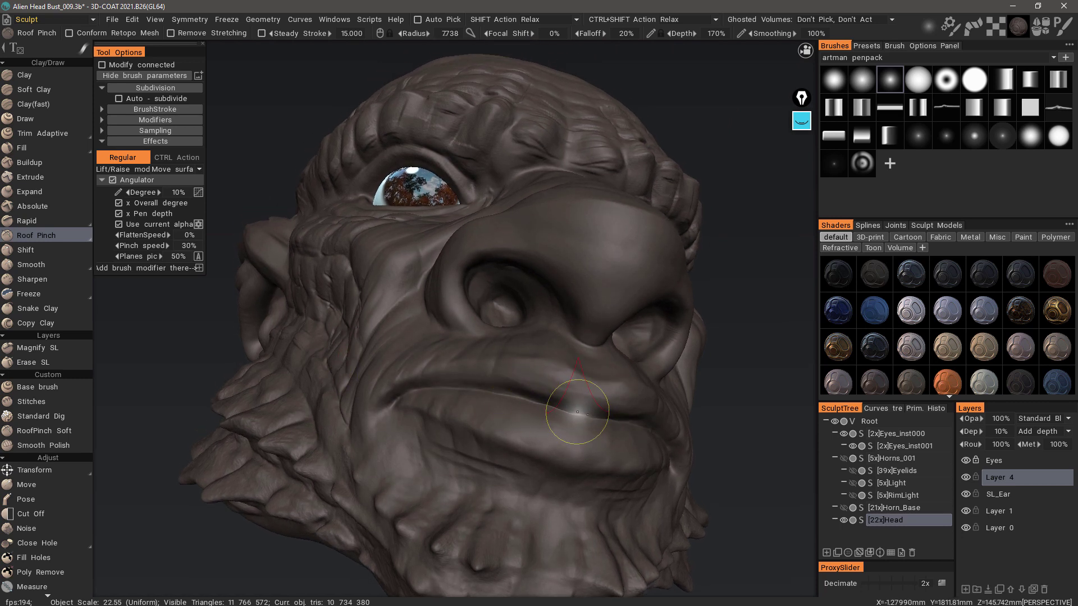
{"action": "mouse_move", "coordinate": [589, 416]}
{"action": "left_mouse_down"}
{"action": "mouse_move", "coordinate": [536, 400]}
{"action": "mouse_move", "coordinate": [496, 369]}
{"action": "mouse_move", "coordinate": [525, 394]}
{"action": "left_mouse_up"}
Set the brush radius to 6.410 and the Angulator degree to 23%, and sharpen the lip edges along the mouth line.
{"action": "right_click_drag", "start_coordinate": [559, 409], "coordinate": [541, 420]}
{"action": "left_click_drag", "start_coordinate": [544, 419], "coordinate": [561, 351], "text": "alt"}
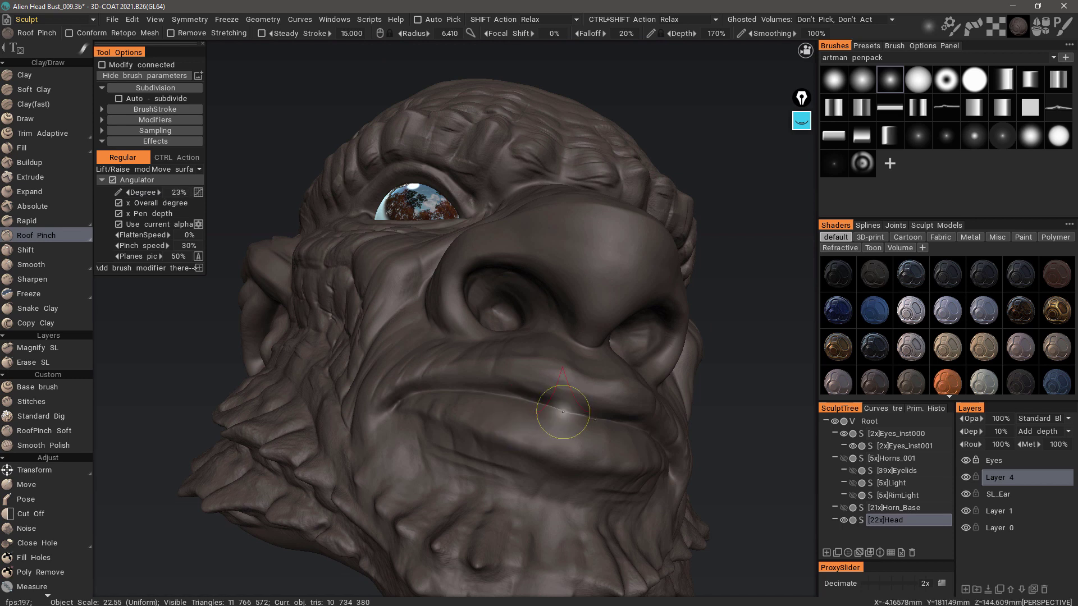
{"action": "left_click_drag", "start_coordinate": [596, 418], "coordinate": [584, 416]}
{"action": "left_click_drag", "start_coordinate": [517, 395], "coordinate": [612, 420]}
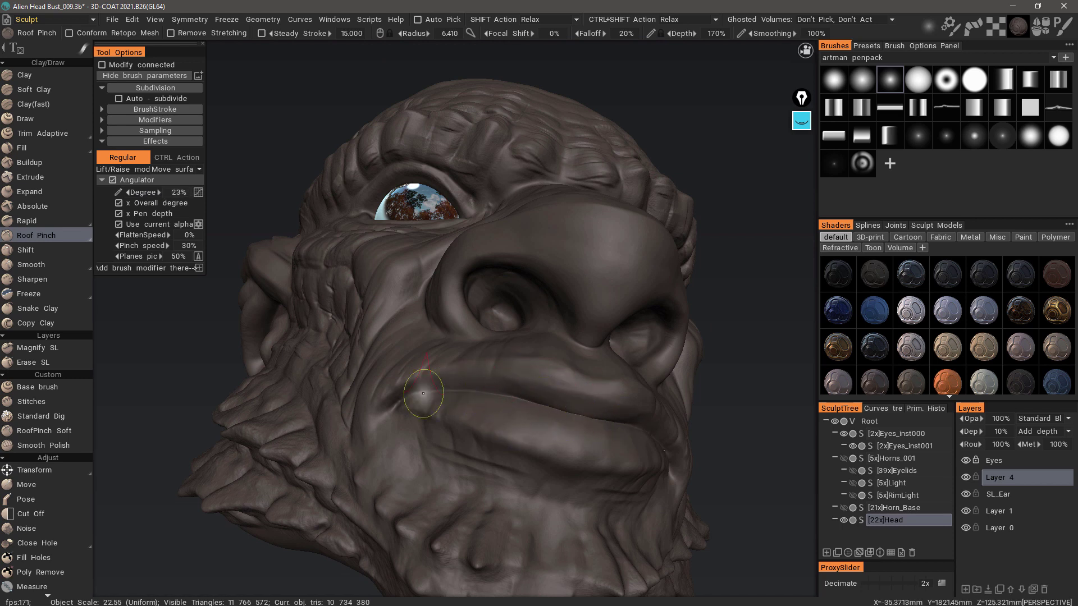
Set the Roof Pinch radius to 7.987 and depth to 124%, and define the lips with further strokes down to the lower lip.
{"action": "right_click_drag", "start_coordinate": [443, 395], "coordinate": [555, 383]}
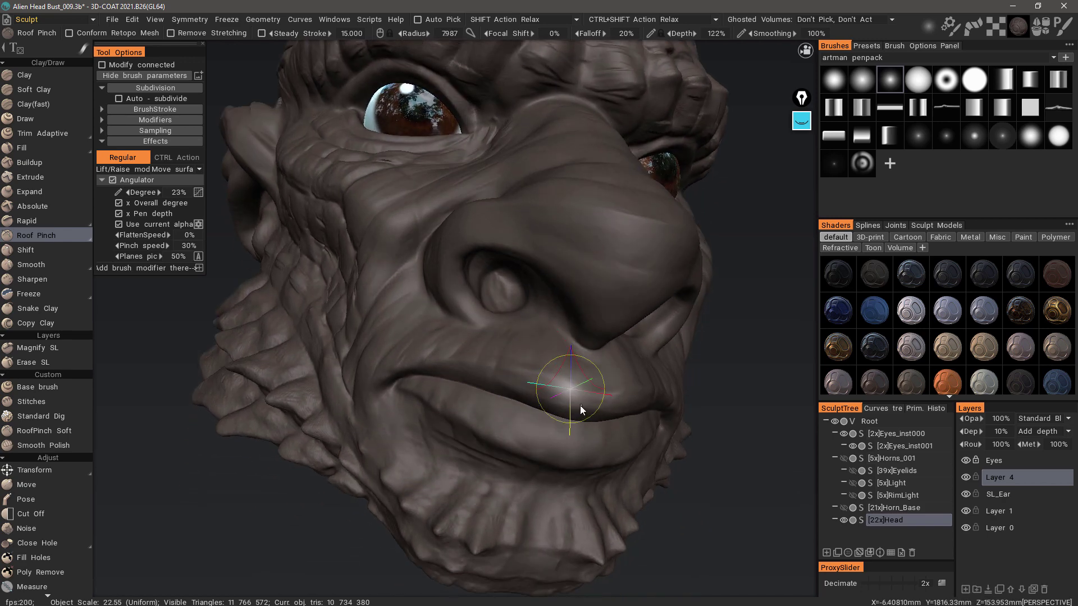
{"action": "mouse_move", "coordinate": [605, 398]}
{"action": "left_mouse_down"}
{"action": "mouse_move", "coordinate": [546, 374]}
{"action": "mouse_move", "coordinate": [405, 370]}
{"action": "mouse_move", "coordinate": [436, 505]}
{"action": "mouse_move", "coordinate": [495, 506]}
{"action": "mouse_move", "coordinate": [391, 493]}
{"action": "mouse_move", "coordinate": [480, 502]}
{"action": "left_mouse_up"}
{"action": "mouse_move", "coordinate": [461, 430]}
{"action": "left_mouse_down", "text": "alt"}
{"action": "mouse_move", "coordinate": [482, 378]}
{"action": "mouse_move", "coordinate": [605, 248]}
{"action": "left_mouse_up", "text": "alt"}
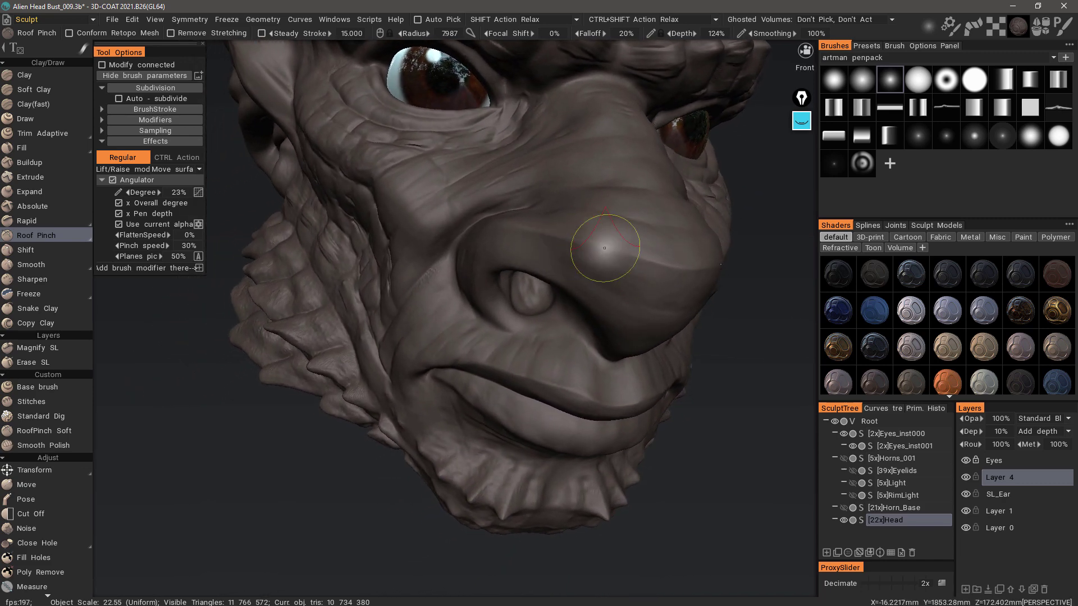
{"action": "right_click_drag", "start_coordinate": [605, 248], "coordinate": [600, 271], "text": "alt"}
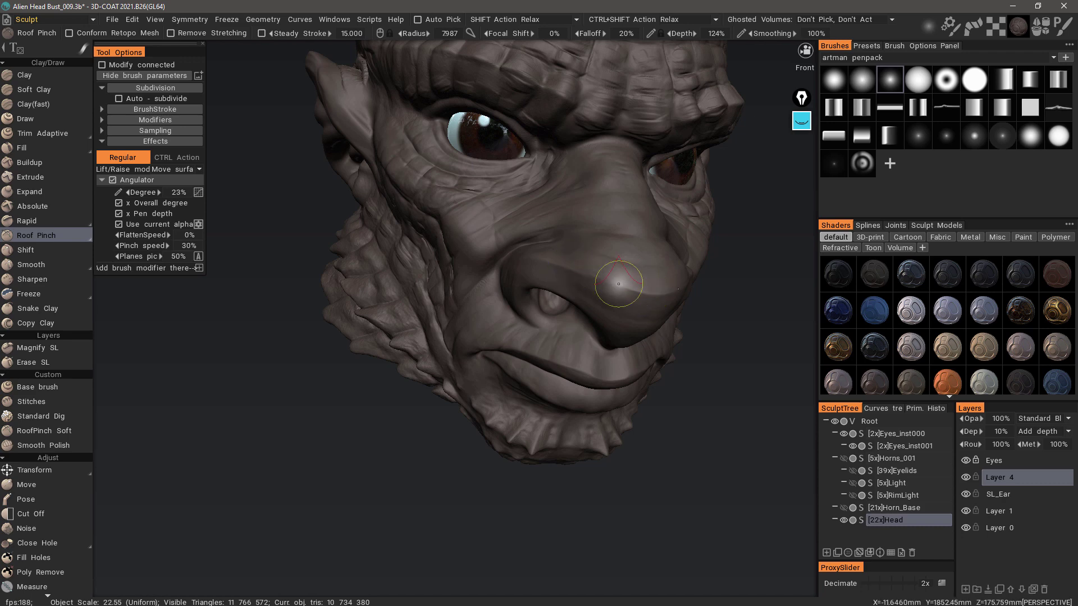